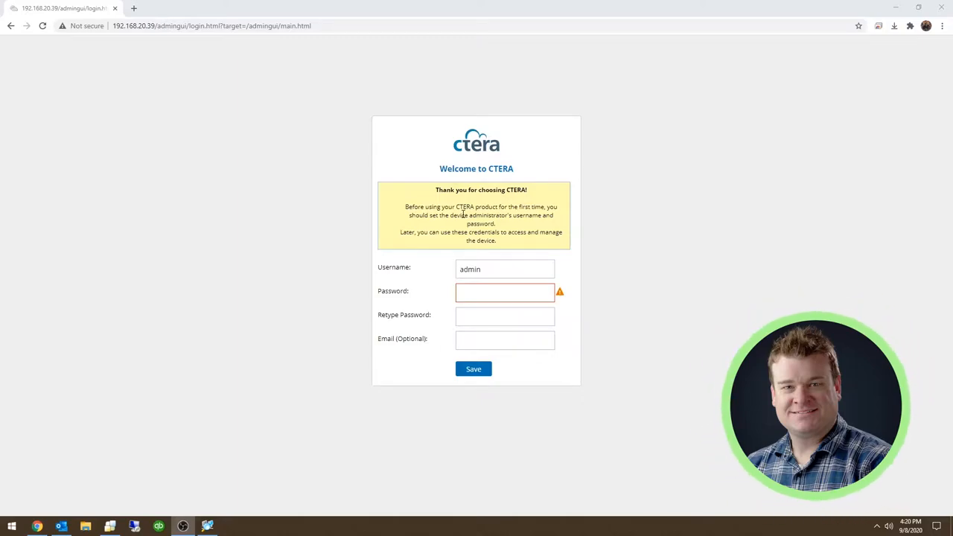
Enter and save the new administrator password for the gateway.
{"action": "left_click", "coordinate": [513, 299]}
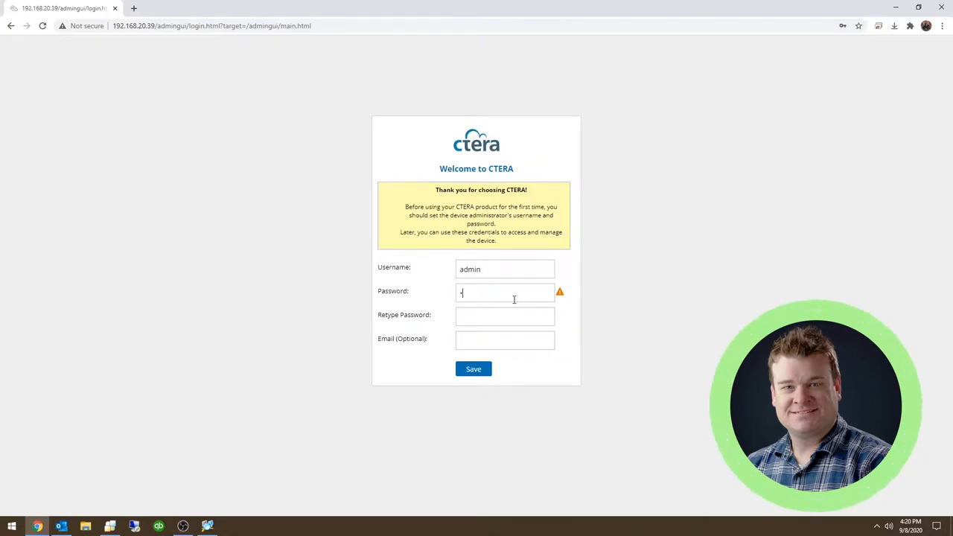
{"action": "type", "text": "***"}
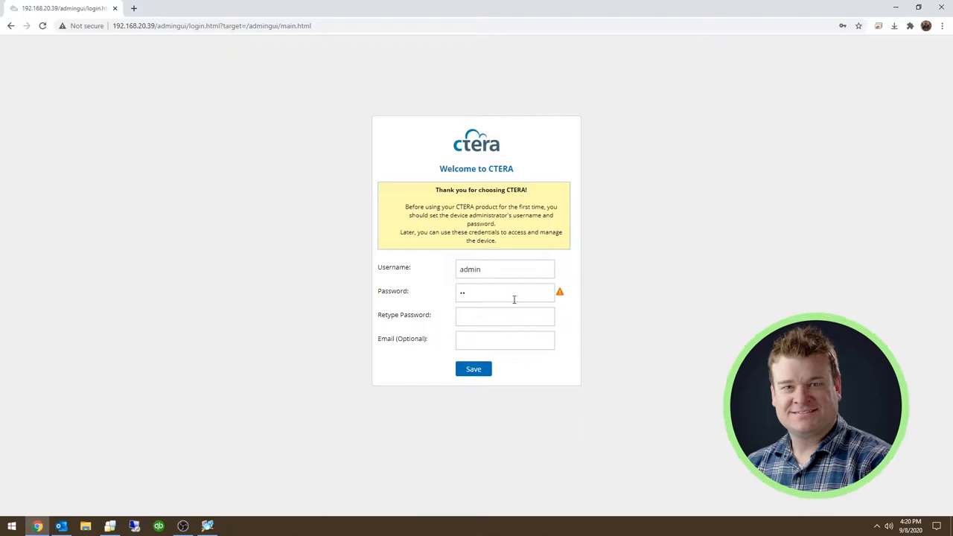
{"action": "type", "text": "*"}
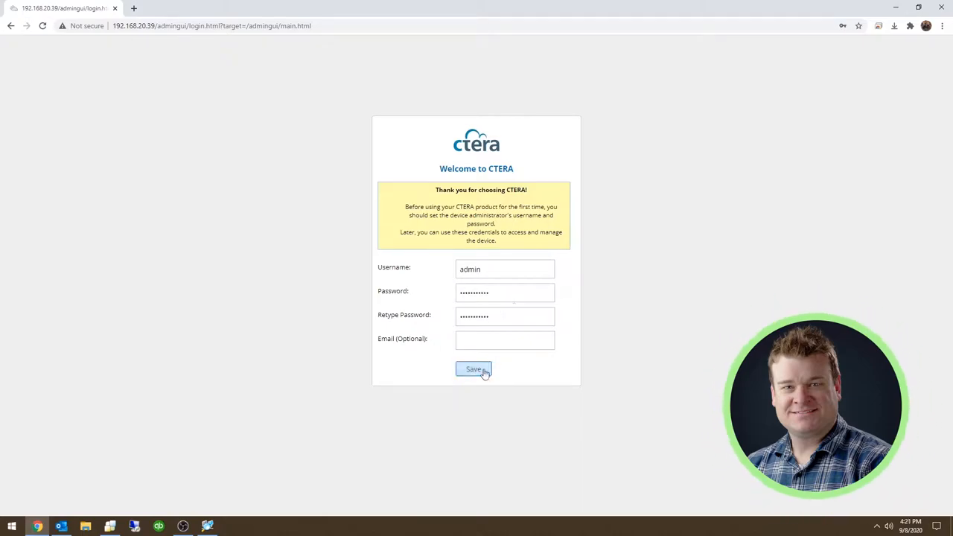
{"action": "left_click", "coordinate": [473, 370]}
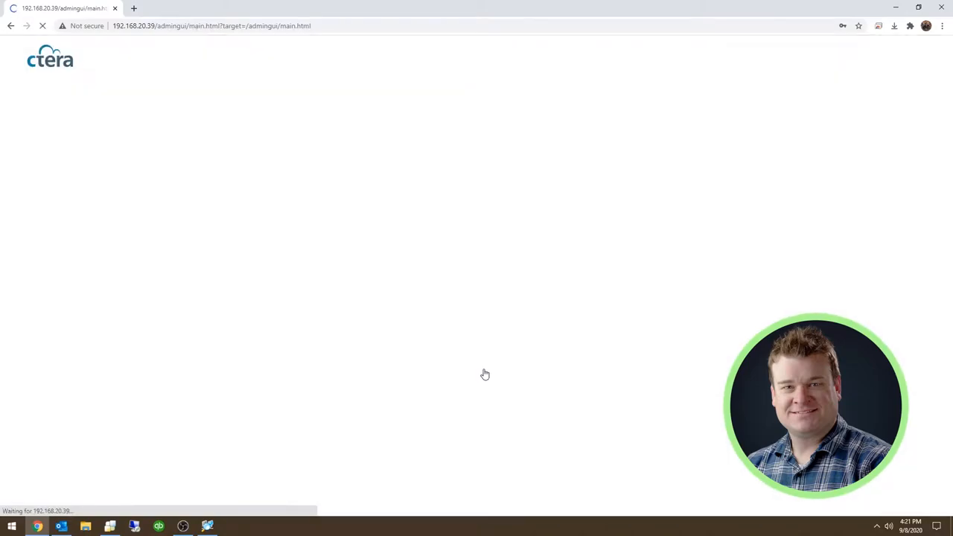
Rename the gateway hostname from C200-0fe3 to C200-OSM in the setup wizard.
{"action": "left_click", "coordinate": [860, 45]}
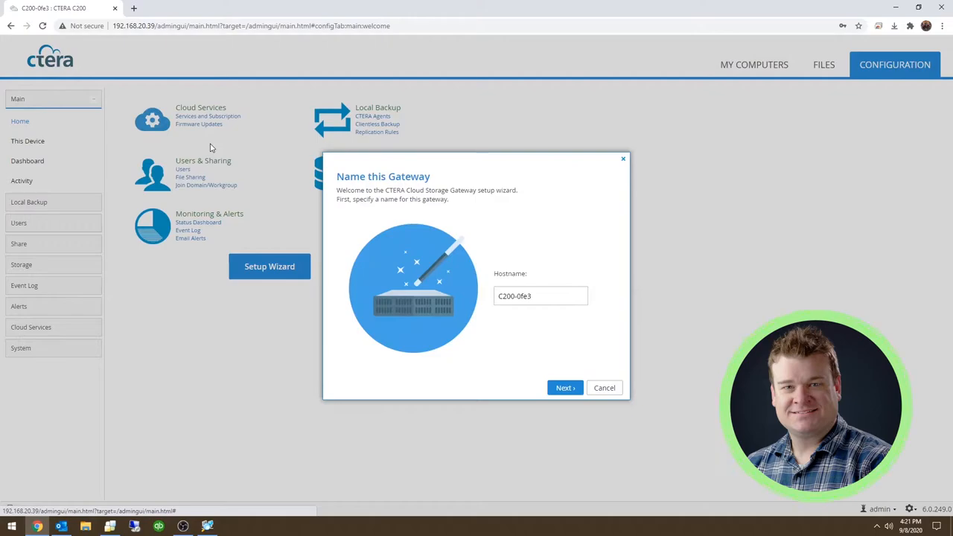
{"action": "left_click", "coordinate": [547, 297]}
{"action": "key", "text": "BackSpace"}
{"action": "key", "text": "BackSpace"}
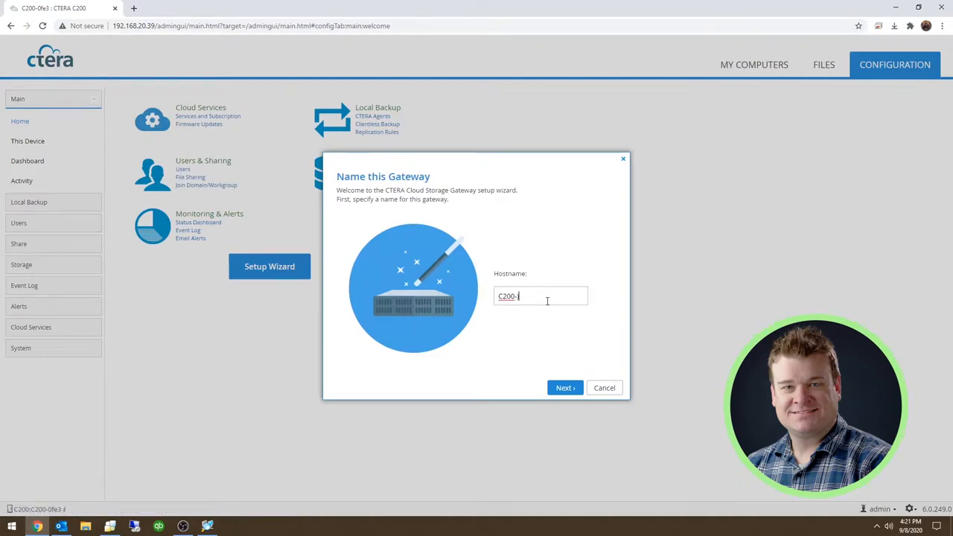
{"action": "type", "text": "O"}
{"action": "key", "text": "BackSpace"}
{"action": "type", "text": "SM"}
{"action": "left_click", "coordinate": [565, 388]}
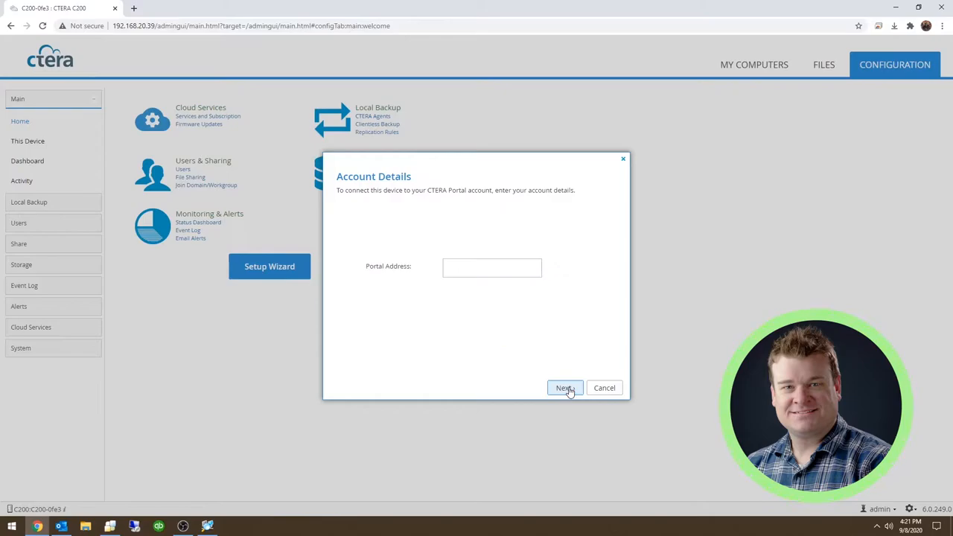
Connect to the omnistech.cteraportal.com portal and sign in with the account credentials.
{"action": "left_click", "coordinate": [494, 267]}
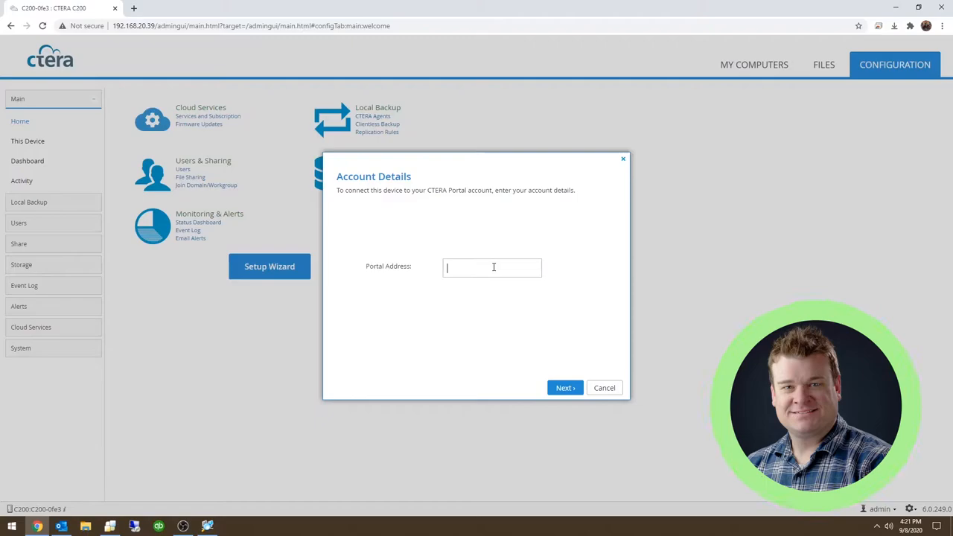
{"action": "type", "text": "o"}
{"action": "type", "text": "mnistech.c"}
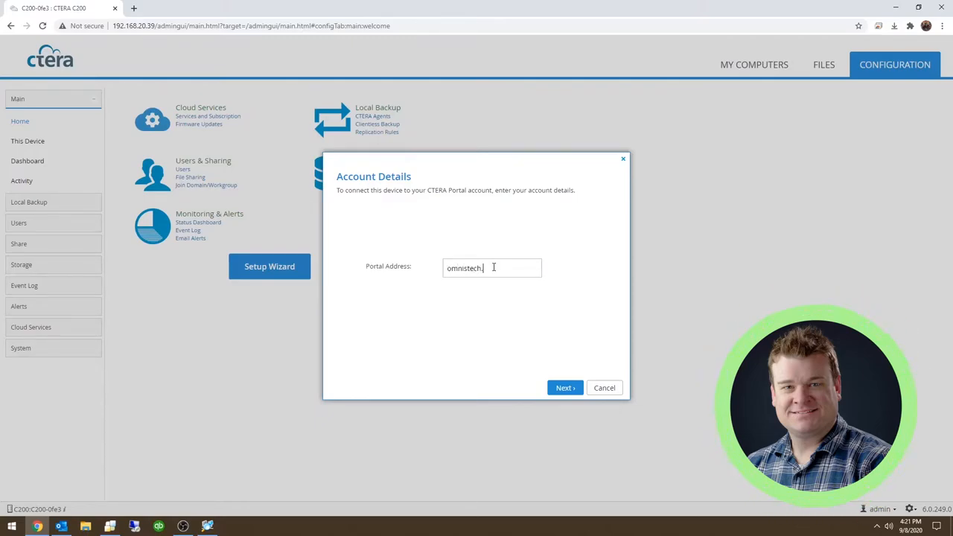
{"action": "type", "text": "teraportal.com"}
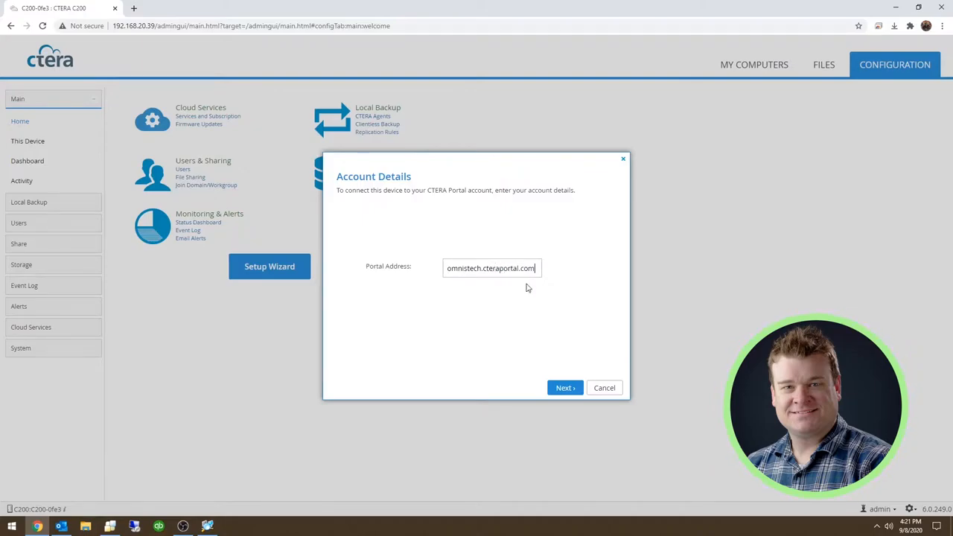
{"action": "left_click", "coordinate": [566, 388]}
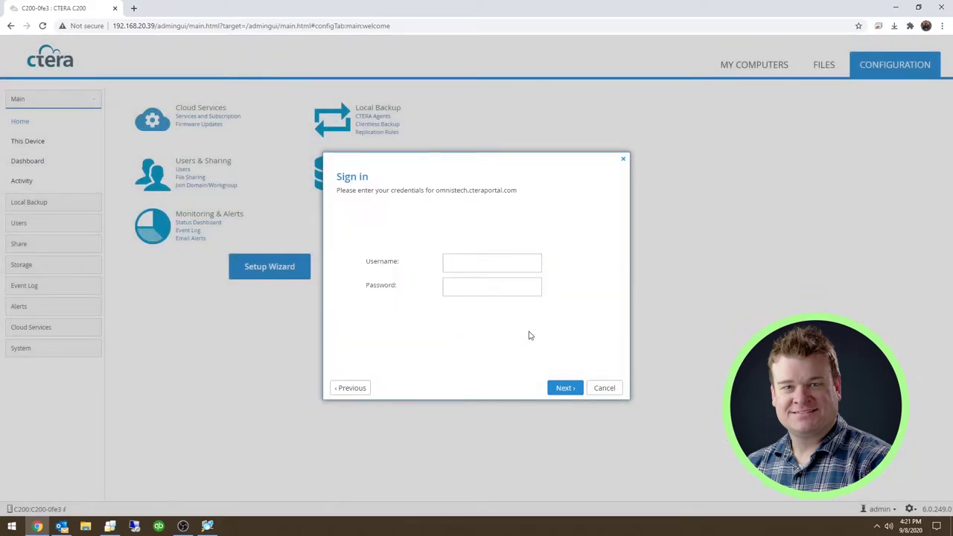
{"action": "left_click", "coordinate": [488, 262]}
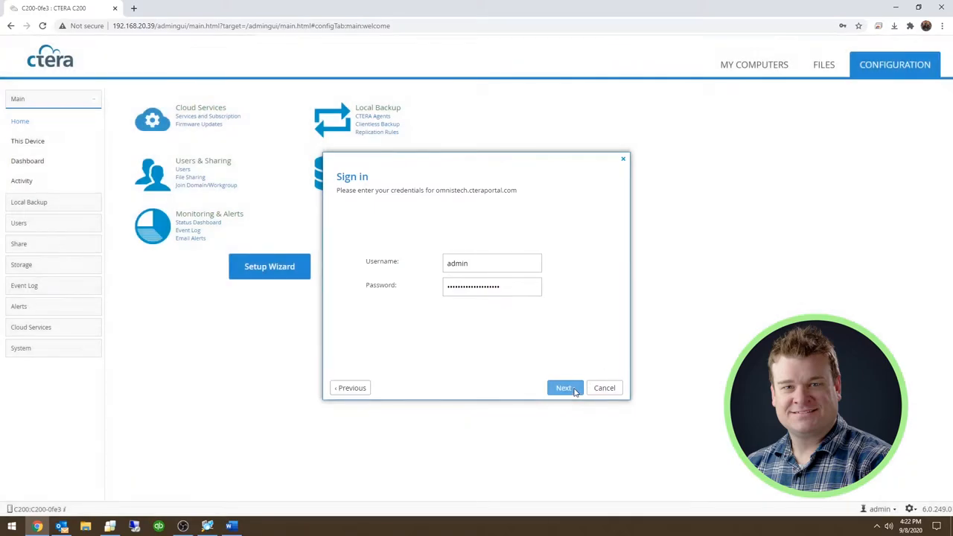
{"action": "left_click", "coordinate": [567, 388]}
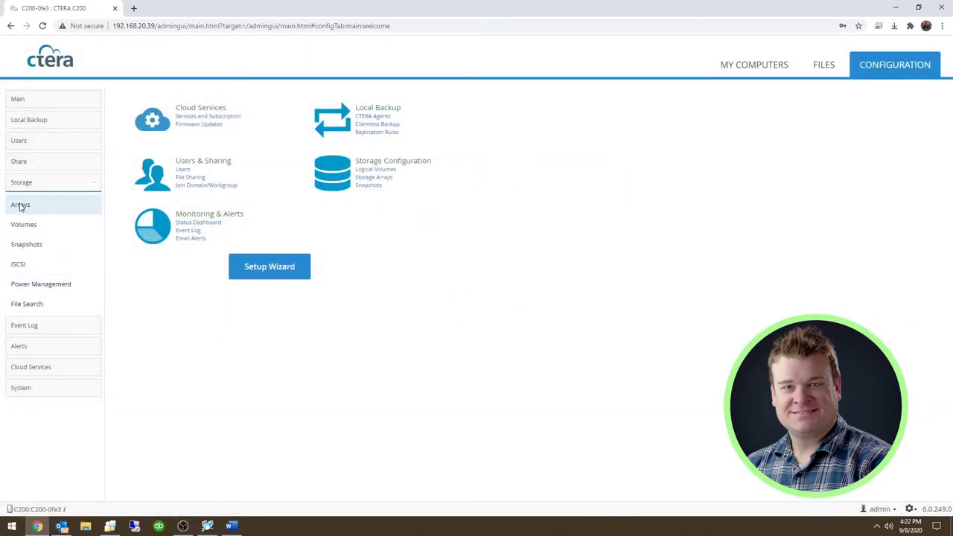
Start a new storage array containing the SATA1 and SATA2 drives.
{"action": "left_click", "coordinate": [20, 205]}
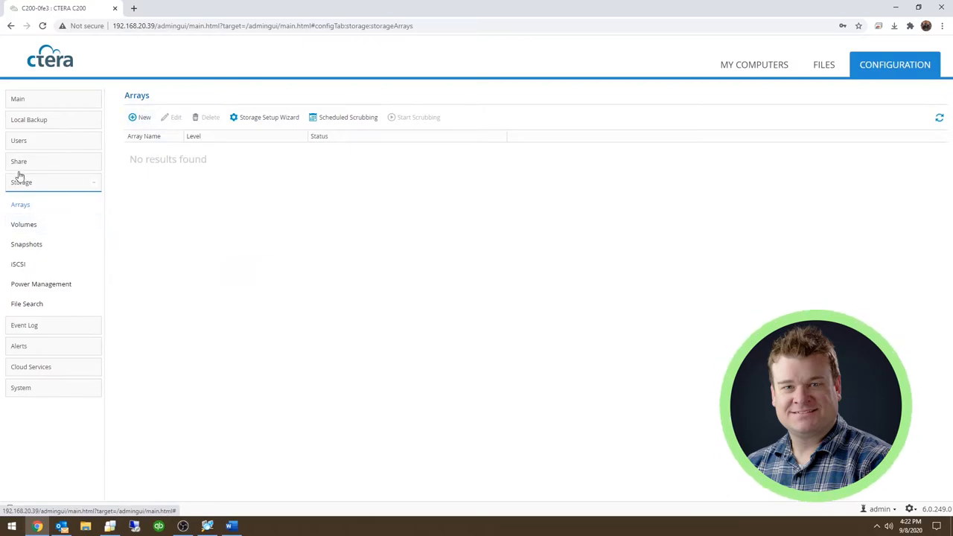
{"action": "left_click", "coordinate": [140, 117]}
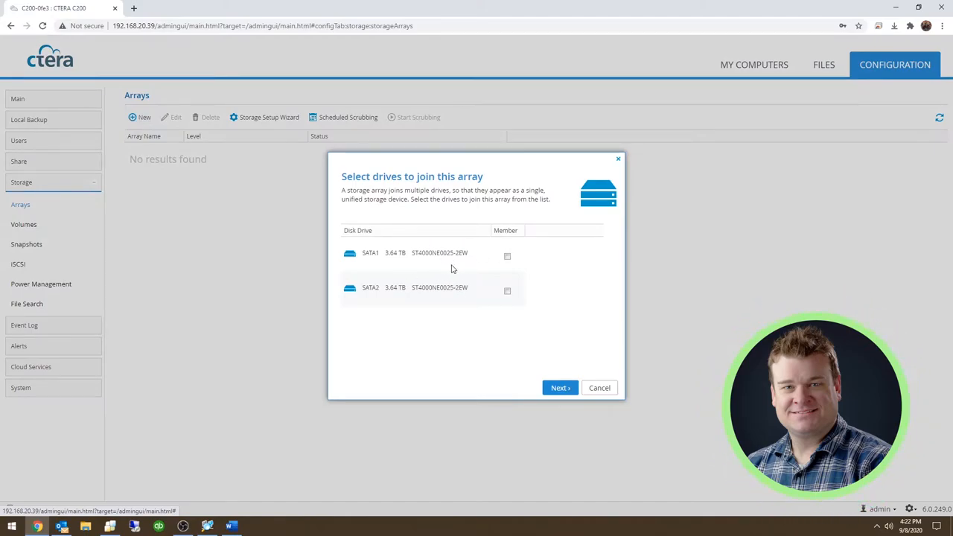
{"action": "left_click", "coordinate": [507, 257]}
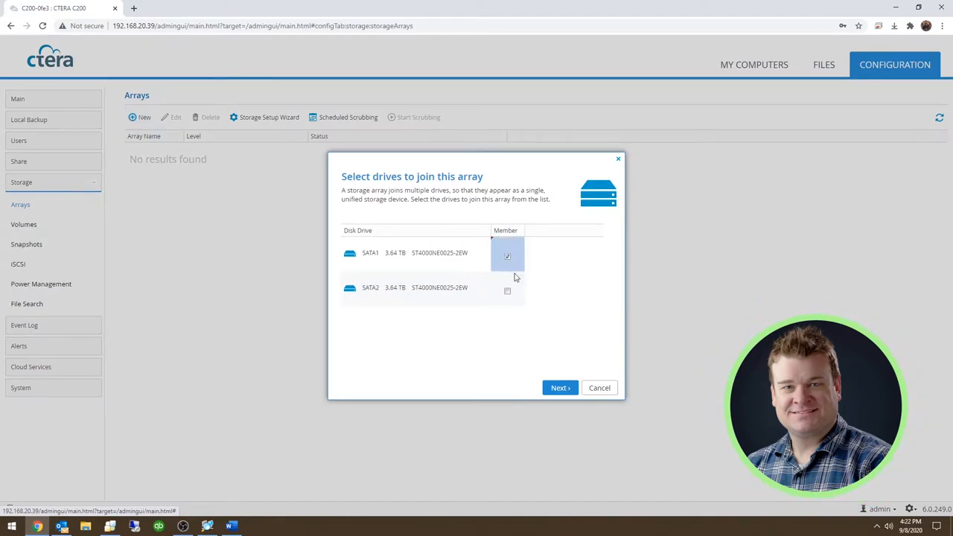
{"action": "left_click", "coordinate": [507, 291]}
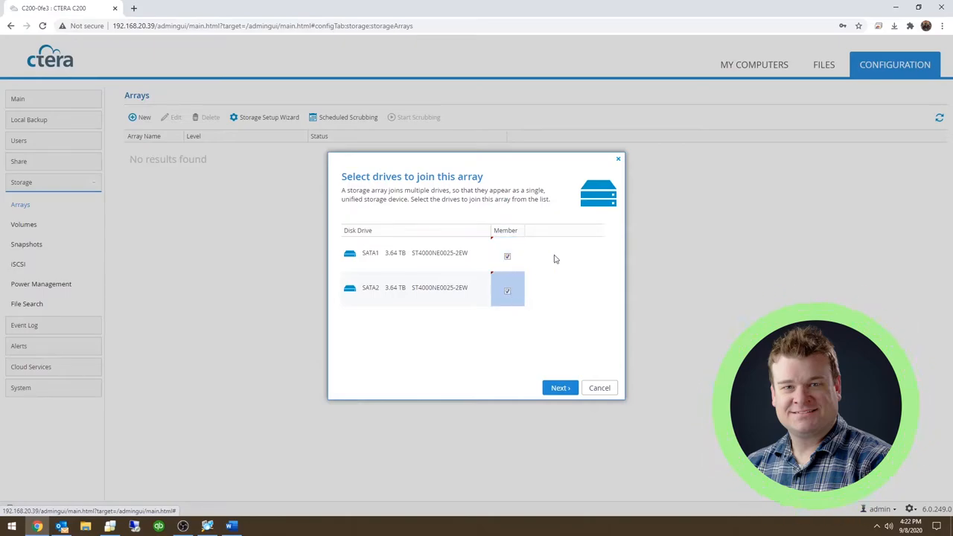
{"action": "left_click", "coordinate": [561, 390]}
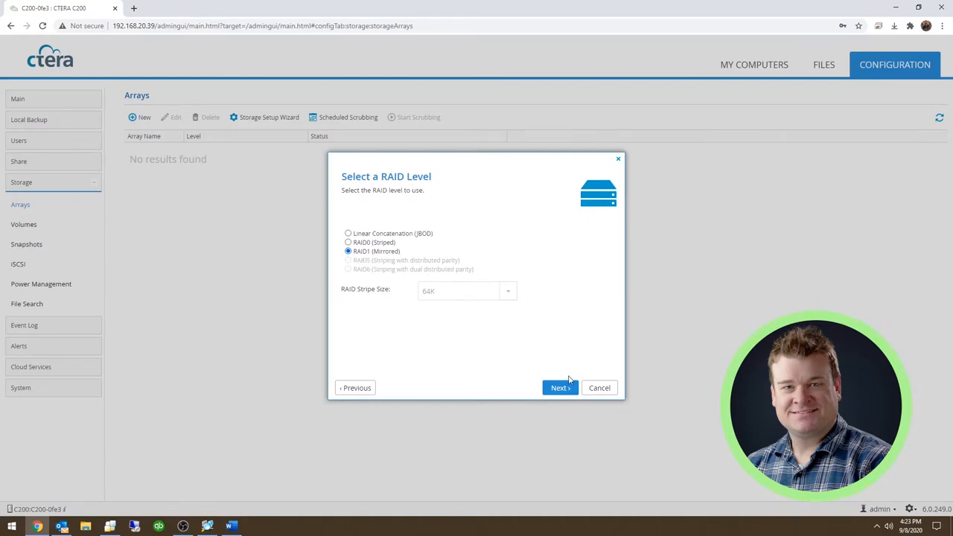
Create the array as RAID1 mirroring named Array1, continuing on to add a logical volume.
{"action": "left_click", "coordinate": [560, 388]}
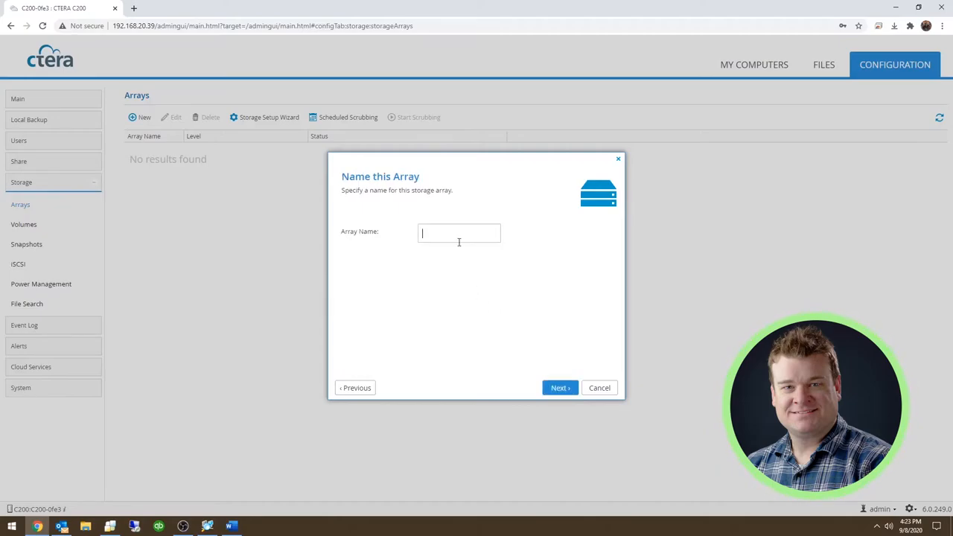
{"action": "type", "text": "Array1"}
{"action": "left_click", "coordinate": [560, 388]}
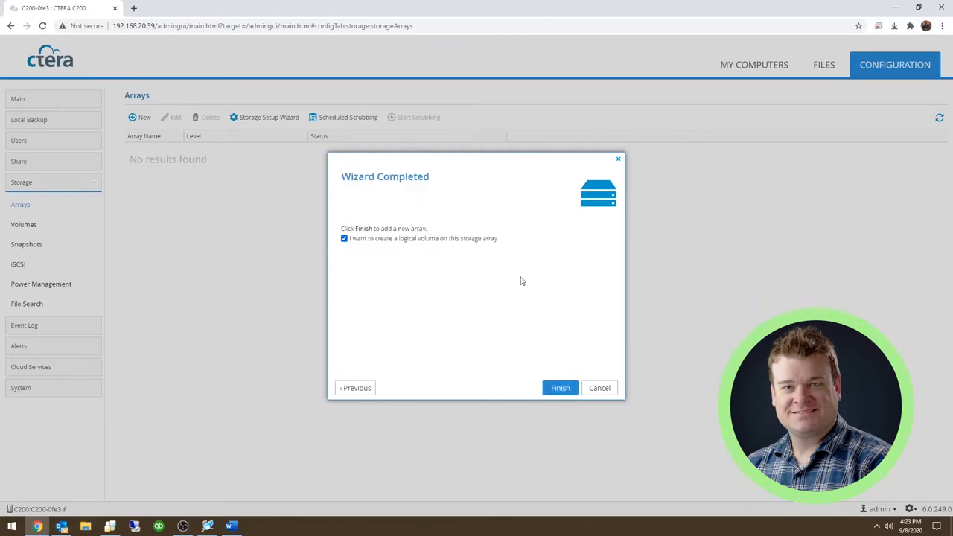
{"action": "left_click", "coordinate": [566, 388]}
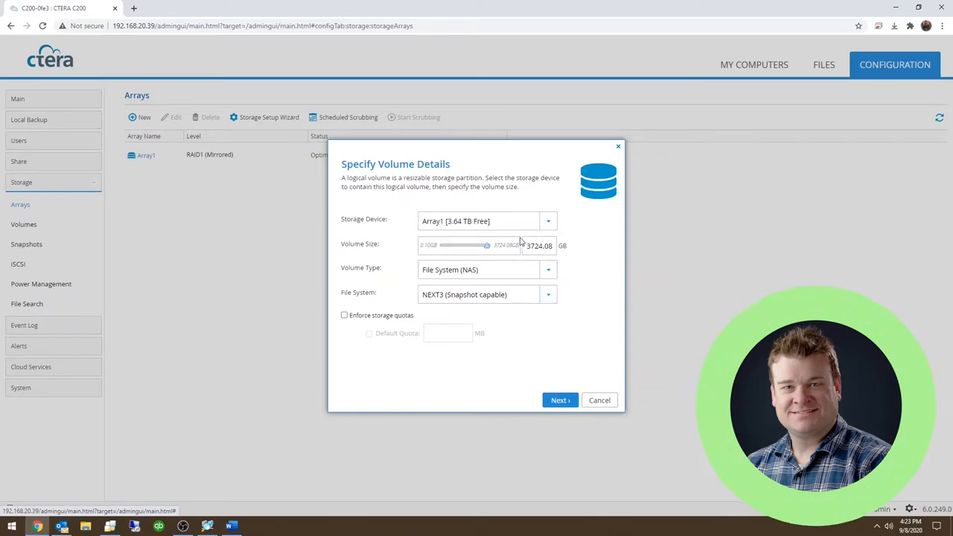
Create volume Vol1 on Array1 at full 3724.08 GB, NEXT3 file system, without encryption.
{"action": "left_click", "coordinate": [559, 403]}
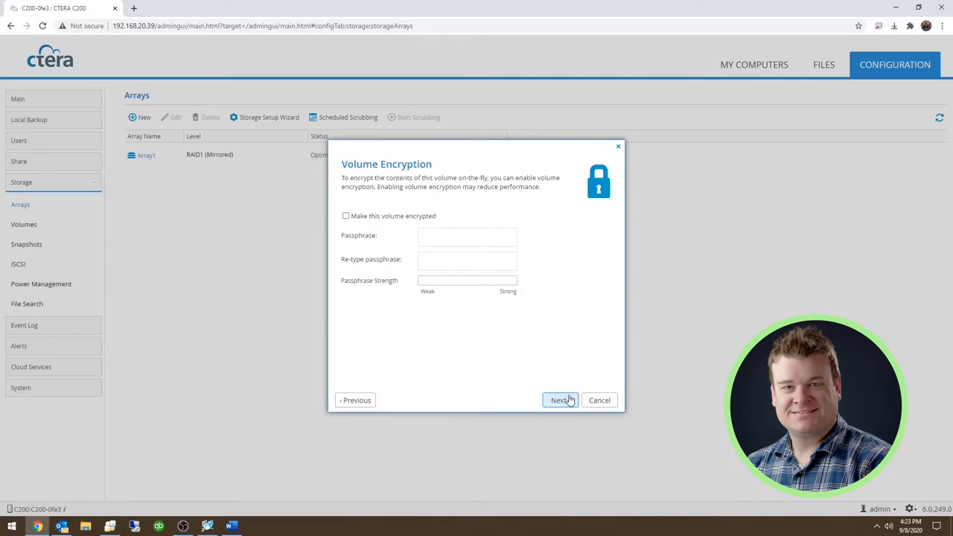
{"action": "left_click", "coordinate": [570, 401]}
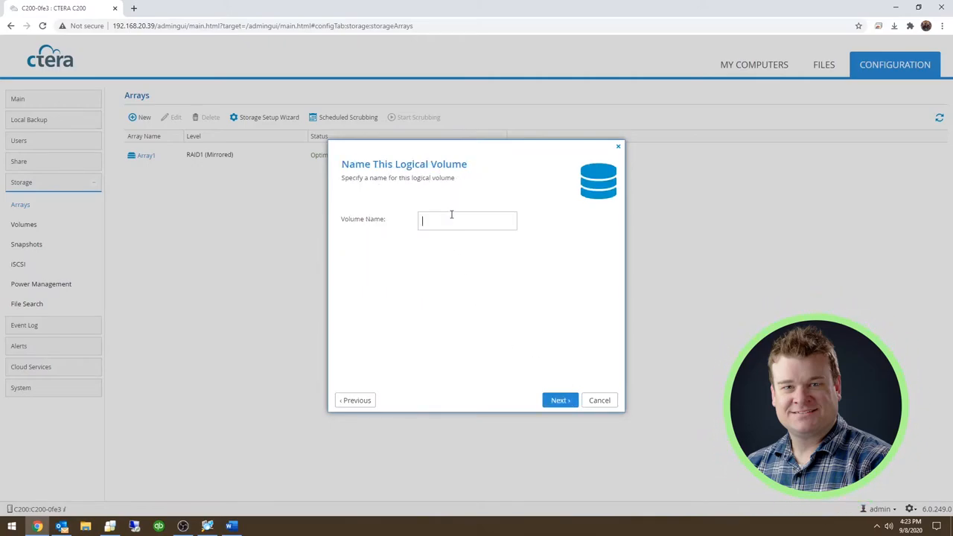
{"action": "type", "text": "Vol1"}
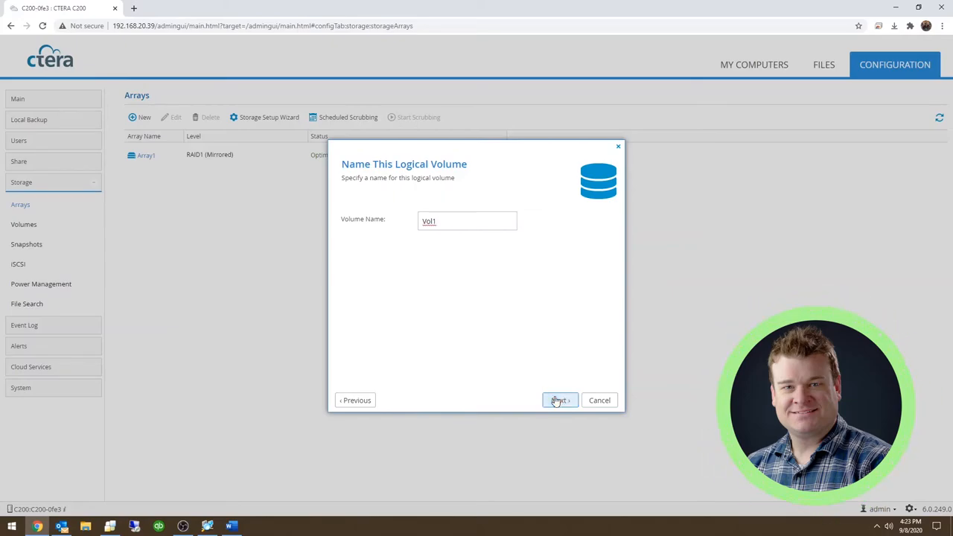
{"action": "left_click", "coordinate": [560, 401]}
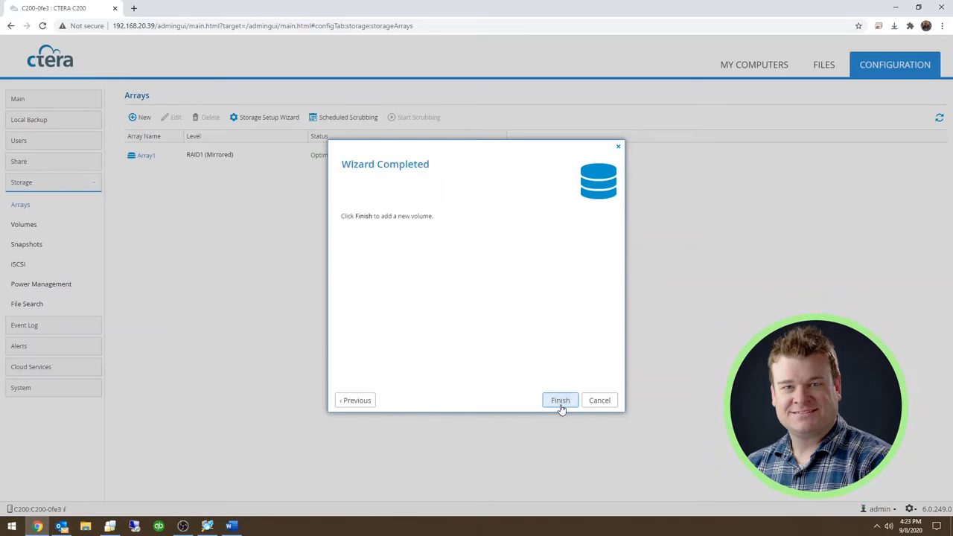
{"action": "left_click", "coordinate": [561, 401]}
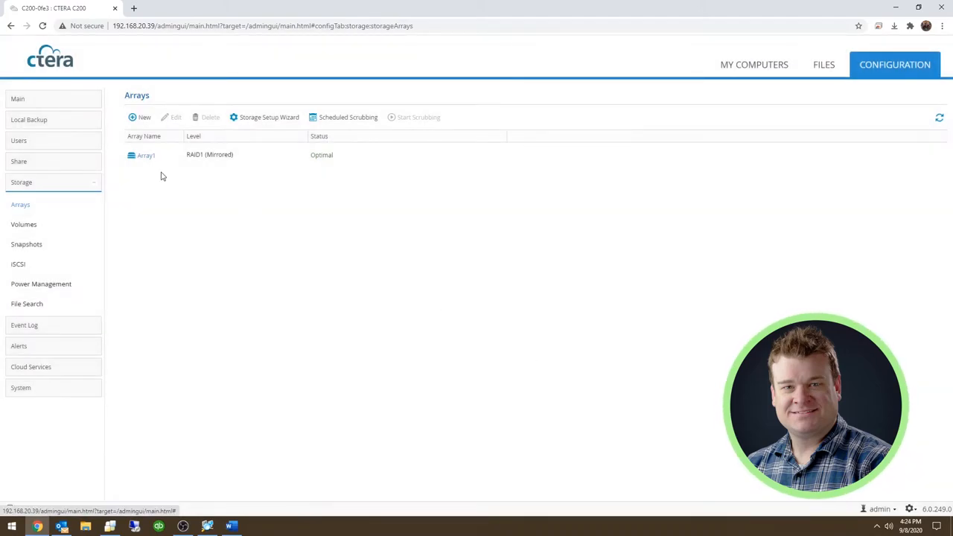
Enable daily scheduled snapshots for the Vol1 volume on the Snapshots page.
{"action": "left_click", "coordinate": [27, 245]}
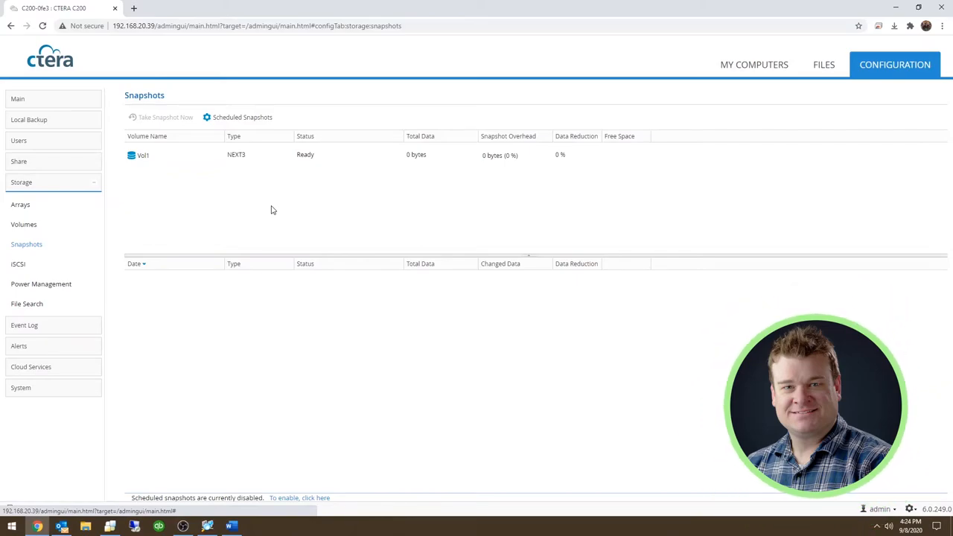
{"action": "left_click", "coordinate": [257, 159]}
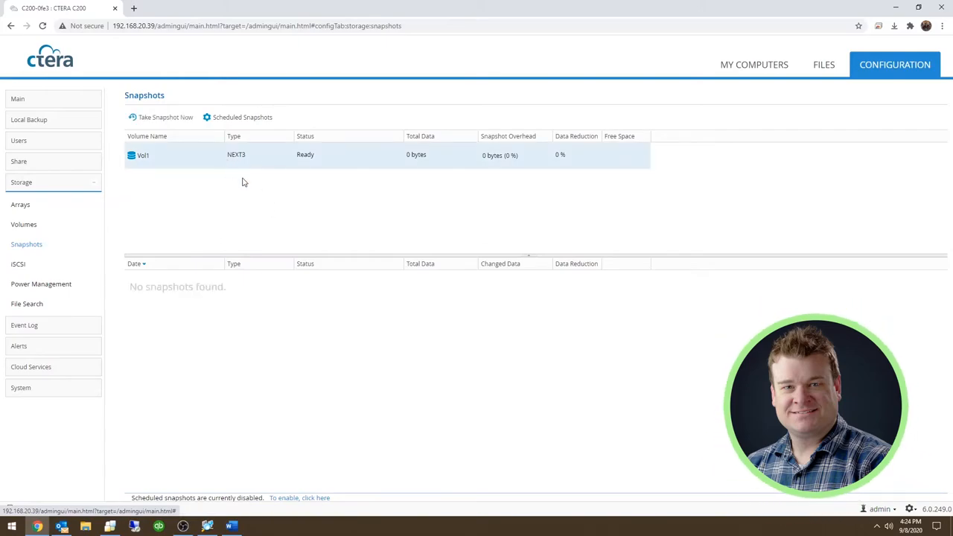
{"action": "left_click", "coordinate": [238, 117]}
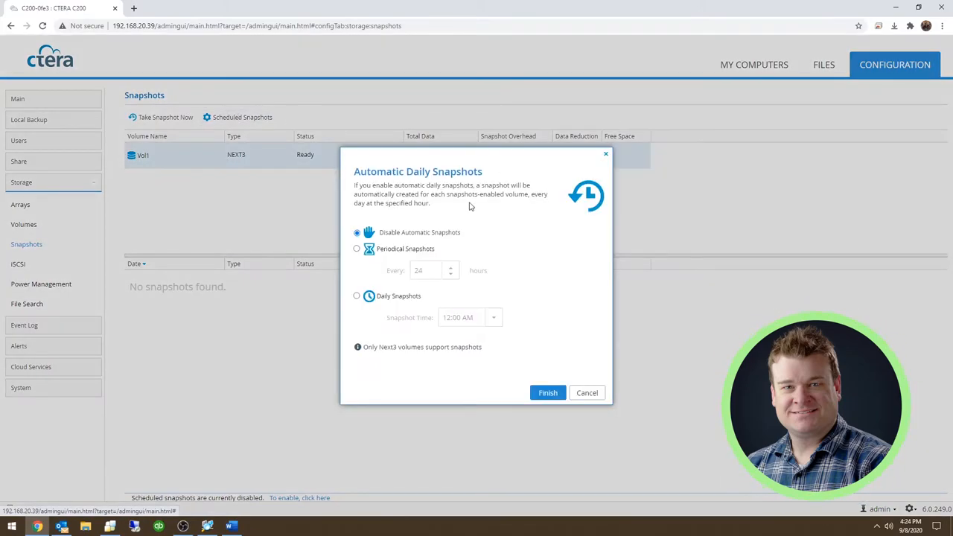
{"action": "left_click", "coordinate": [357, 296]}
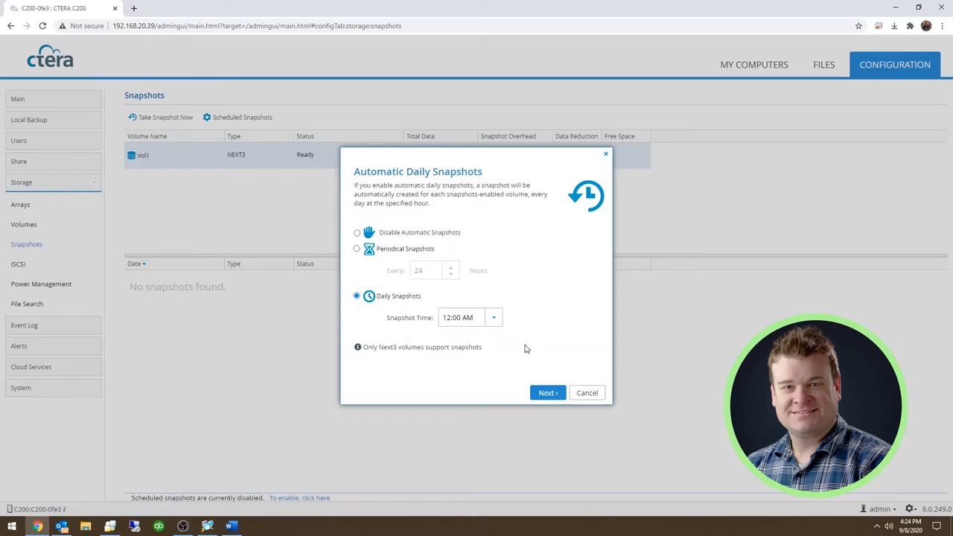
Set the daily snapshot time to 11:00 PM.
{"action": "left_click", "coordinate": [493, 318]}
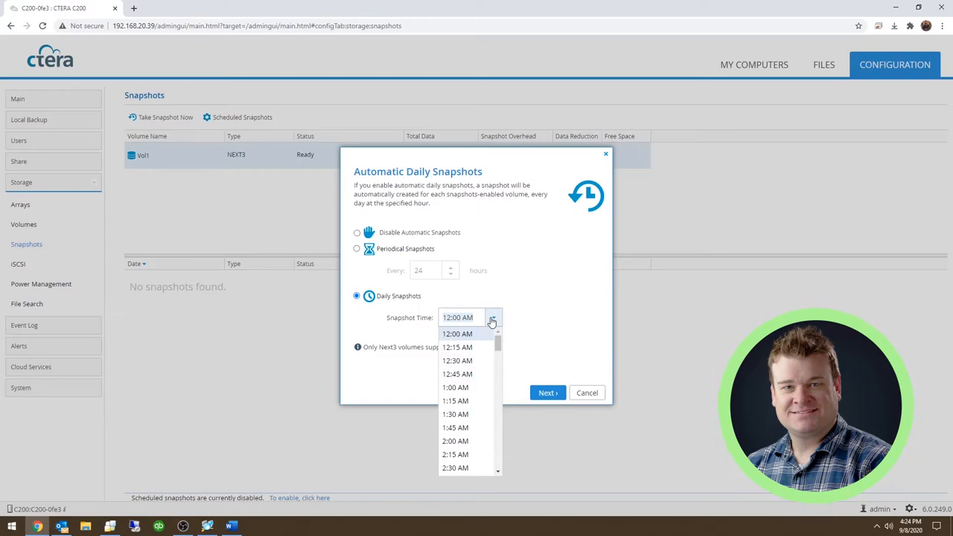
{"action": "scroll", "coordinate": [491, 406], "scroll_direction": "down", "scroll_amount": 4}
{"action": "scroll", "coordinate": [492, 409], "scroll_direction": "down", "scroll_amount": 3}
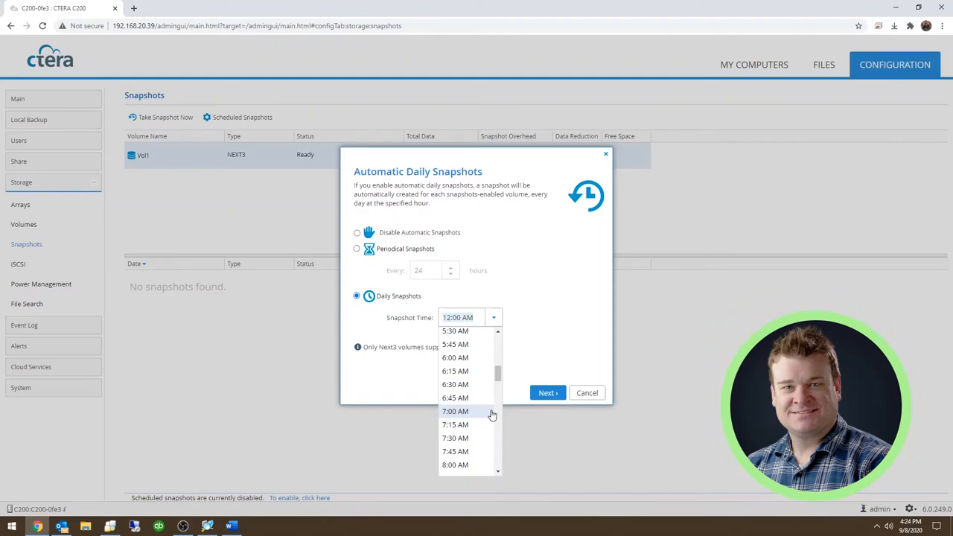
{"action": "scroll", "coordinate": [492, 415], "scroll_direction": "down", "scroll_amount": 5}
{"action": "scroll", "coordinate": [493, 415], "scroll_direction": "down", "scroll_amount": 5}
{"action": "scroll", "coordinate": [492, 415], "scroll_direction": "down", "scroll_amount": 3}
{"action": "left_click", "coordinate": [495, 440]}
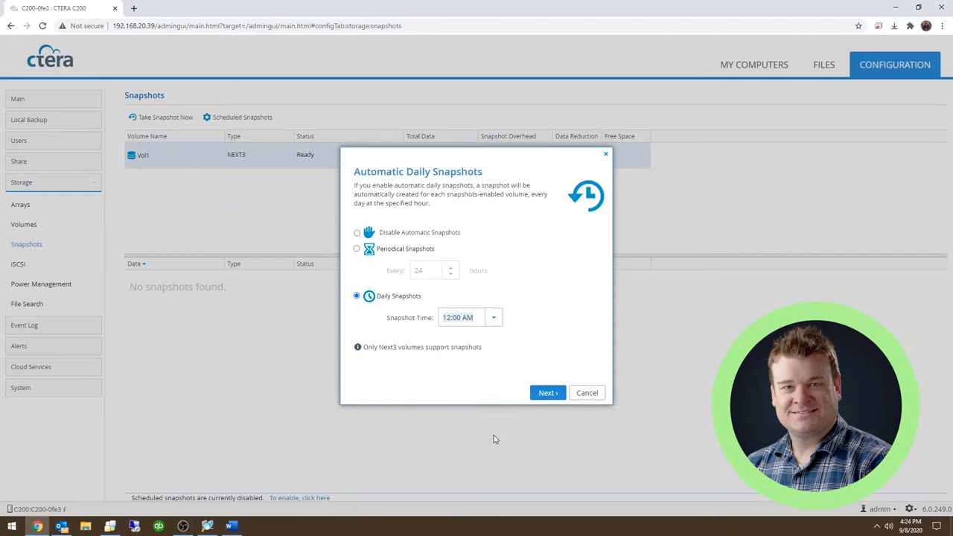
{"action": "left_click", "coordinate": [491, 318]}
{"action": "scroll", "coordinate": [488, 402], "scroll_direction": "down", "scroll_amount": 4}
{"action": "scroll", "coordinate": [487, 413], "scroll_direction": "down", "scroll_amount": 4}
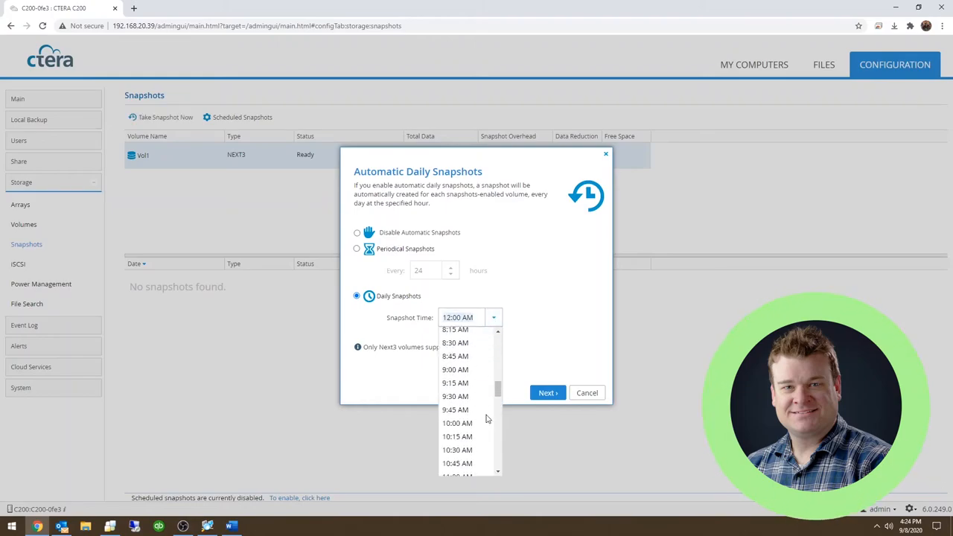
{"action": "scroll", "coordinate": [486, 425], "scroll_direction": "down", "scroll_amount": 2}
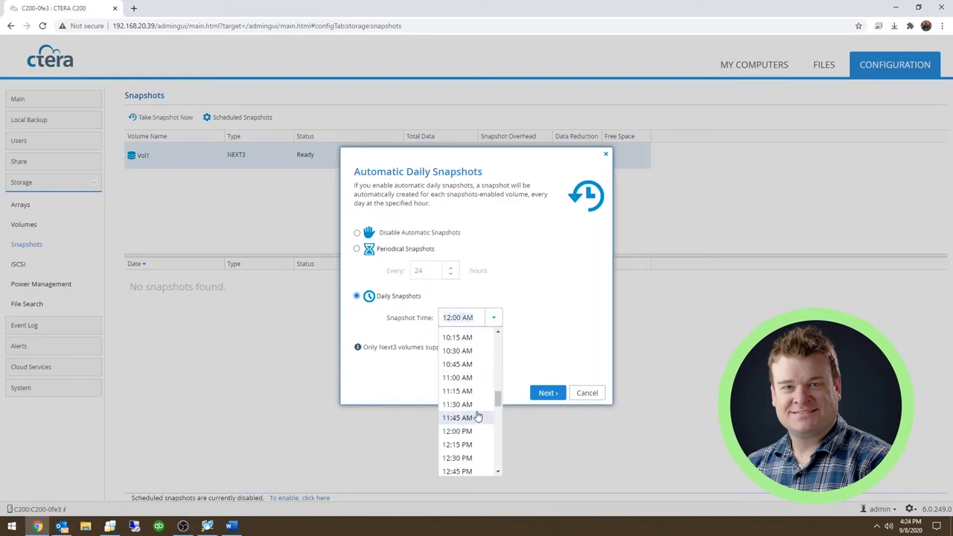
{"action": "left_click", "coordinate": [469, 377]}
{"action": "left_click", "coordinate": [494, 317]}
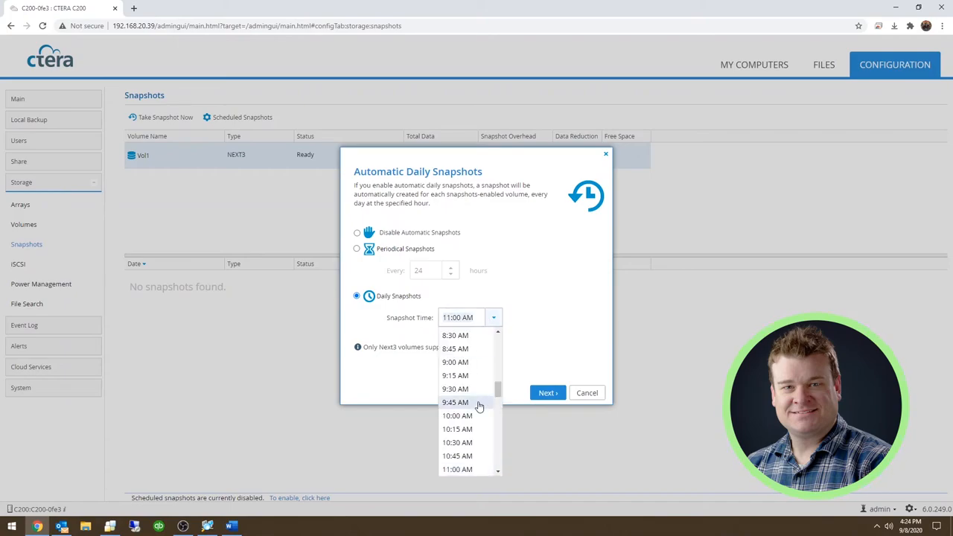
{"action": "scroll", "coordinate": [480, 416], "scroll_direction": "down", "scroll_amount": 5}
{"action": "scroll", "coordinate": [479, 416], "scroll_direction": "down", "scroll_amount": 5}
{"action": "scroll", "coordinate": [479, 425], "scroll_direction": "down", "scroll_amount": 5}
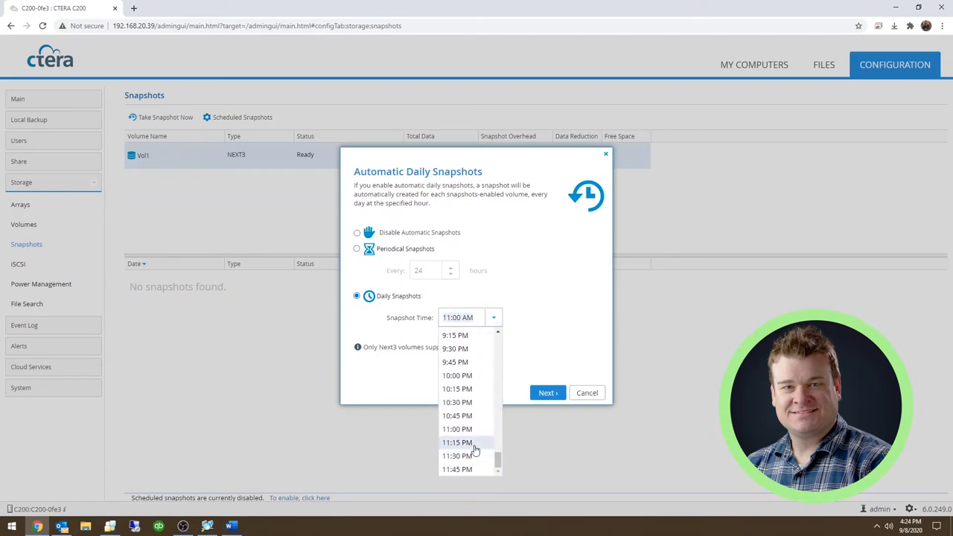
{"action": "left_click", "coordinate": [475, 434]}
Finish the snapshot schedule with Normal retention and go to Local Backup > CTERA Agents.
{"action": "left_click", "coordinate": [547, 392]}
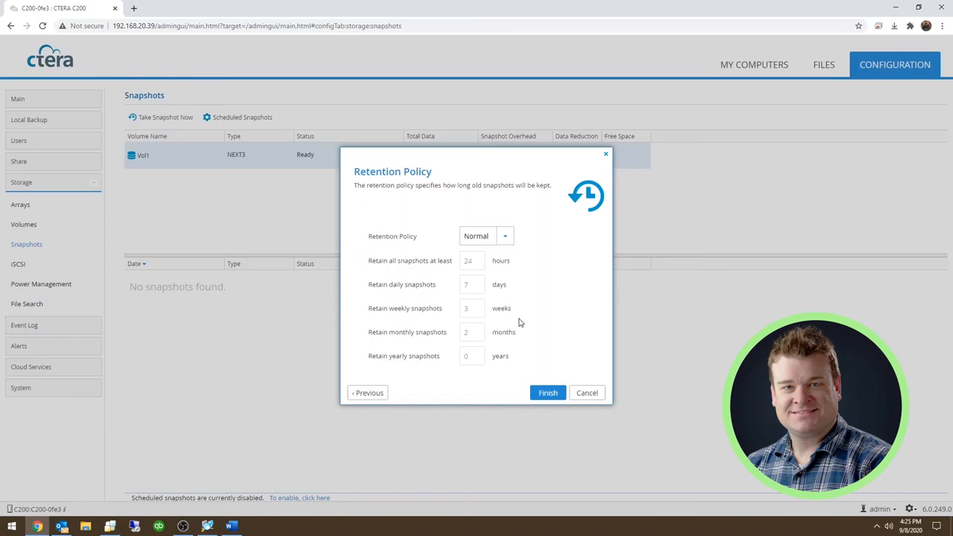
{"action": "left_click", "coordinate": [547, 393]}
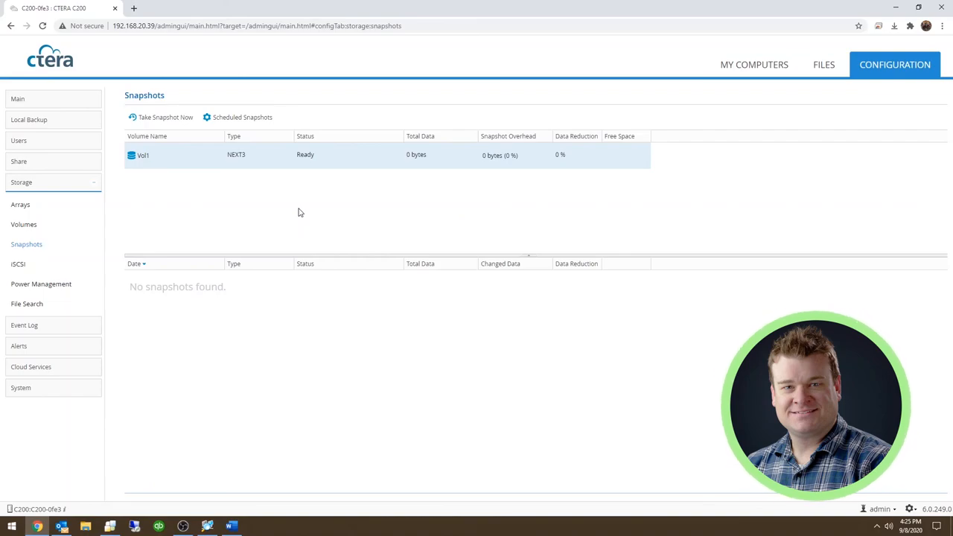
{"action": "left_click", "coordinate": [28, 119]}
{"action": "left_click", "coordinate": [32, 142]}
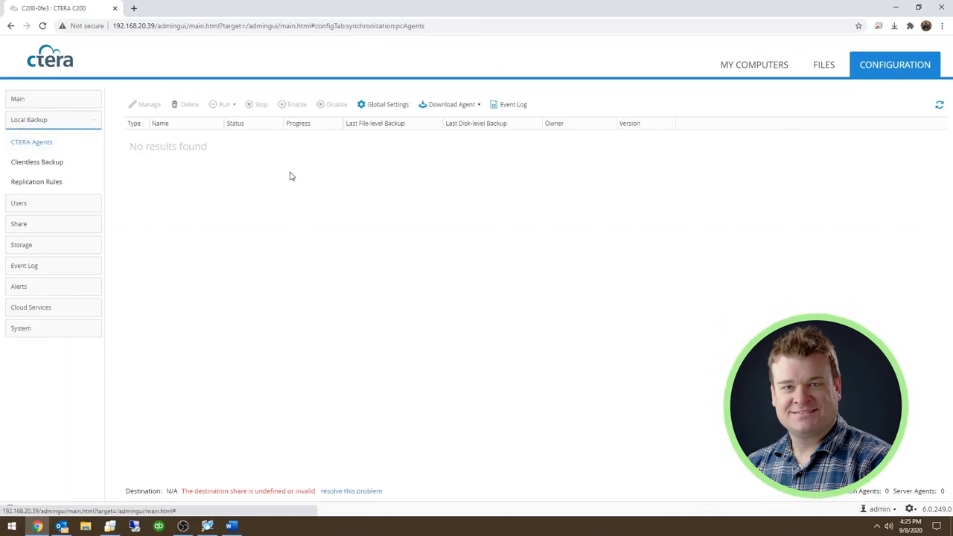